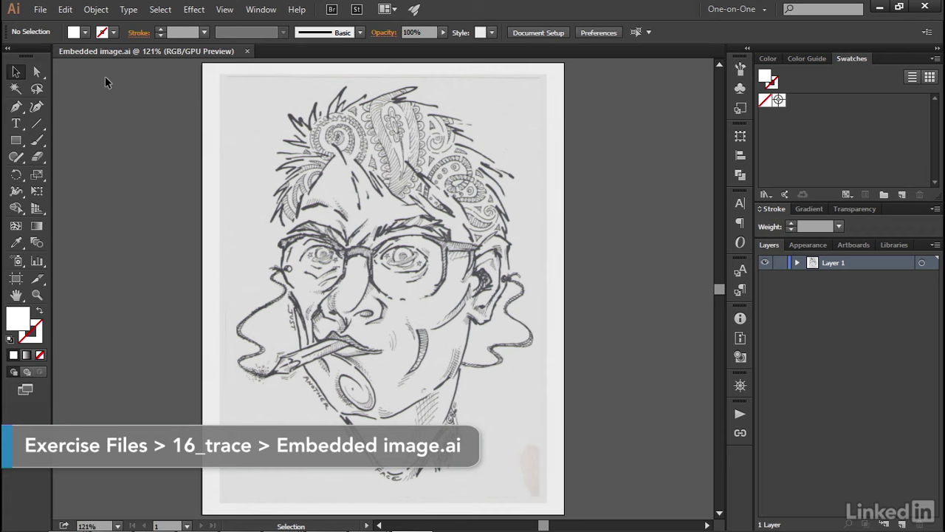
Create a new Basic RGB document in portrait orientation at 560 × 960 pt
{"action": "left_click", "coordinate": [42, 12]}
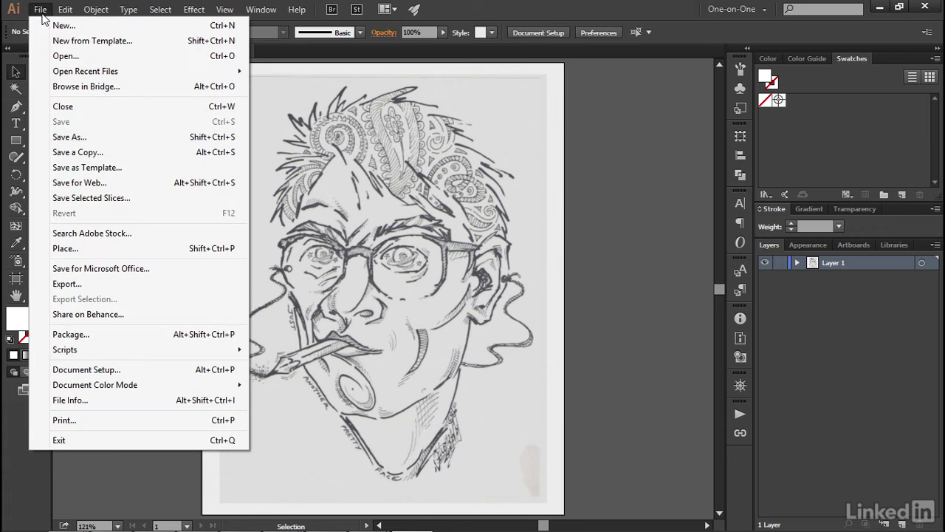
{"action": "left_click", "coordinate": [85, 25]}
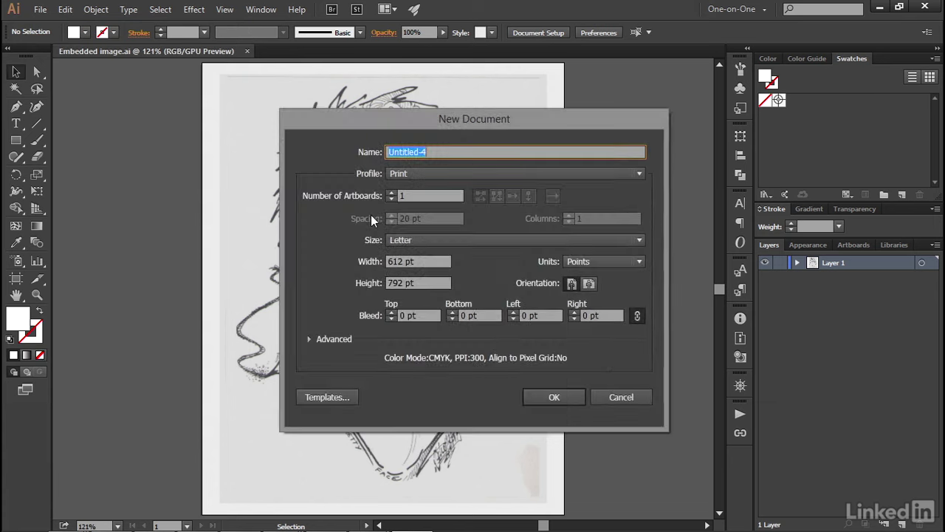
{"action": "left_click", "coordinate": [420, 173]}
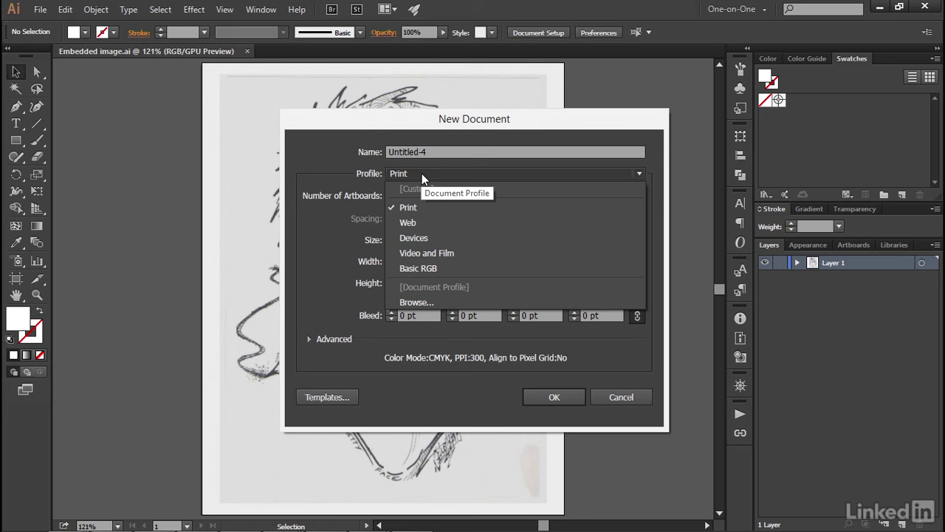
{"action": "left_click", "coordinate": [446, 264]}
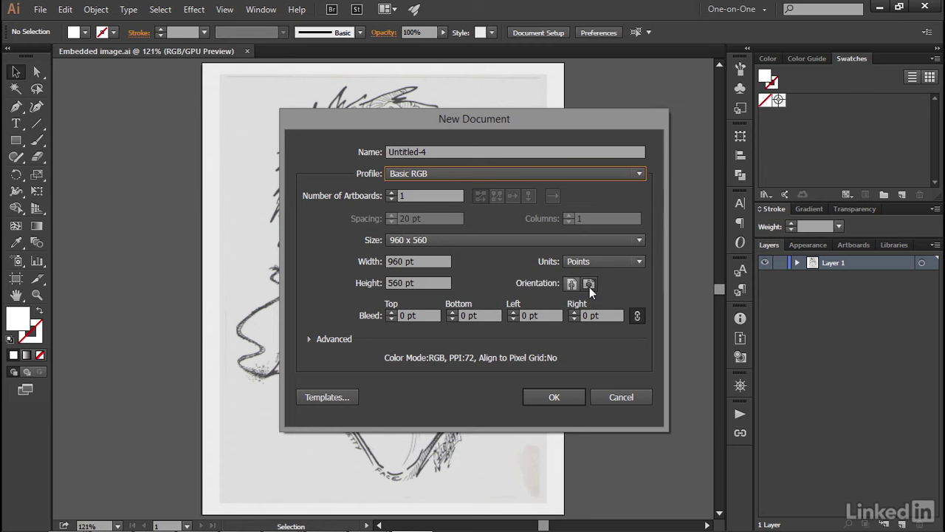
{"action": "left_click", "coordinate": [572, 284]}
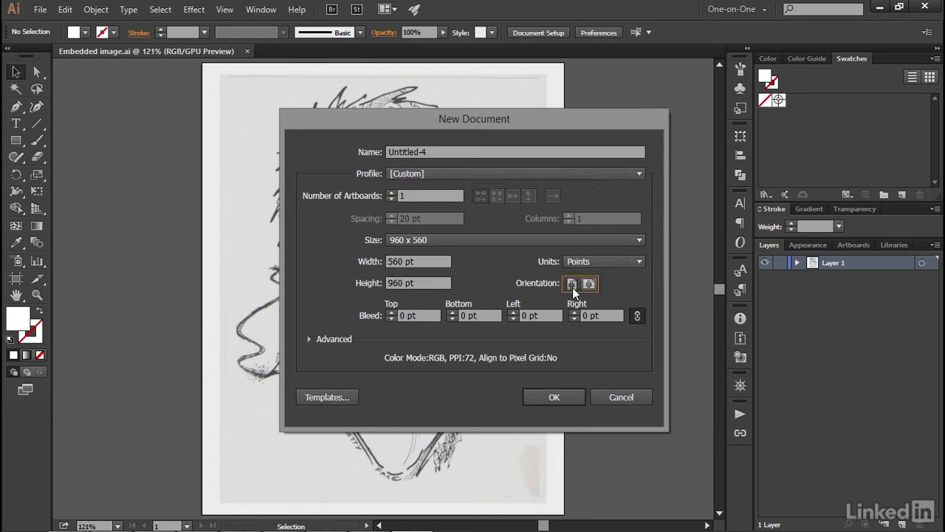
{"action": "left_click", "coordinate": [568, 396]}
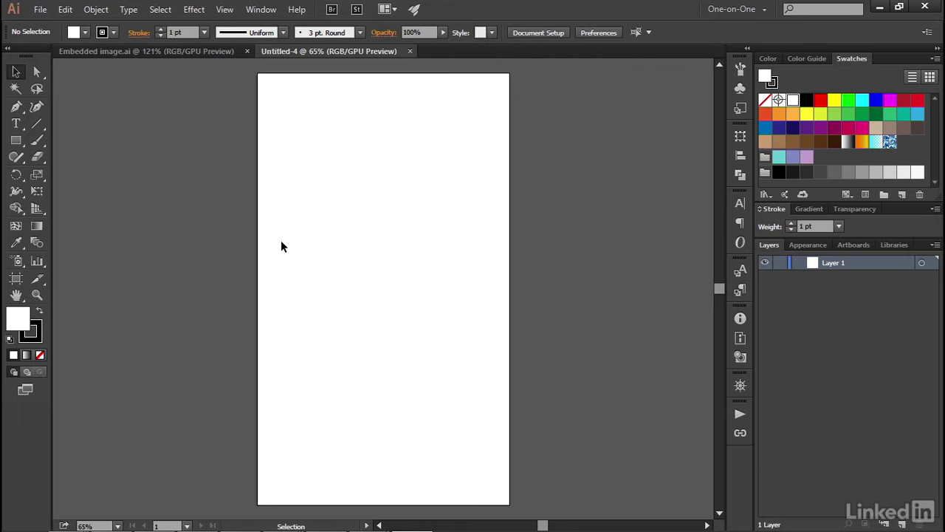
Place Just another pretty face.jpg as a linked image, dropping it at full size on the artboard
{"action": "left_click", "coordinate": [40, 9]}
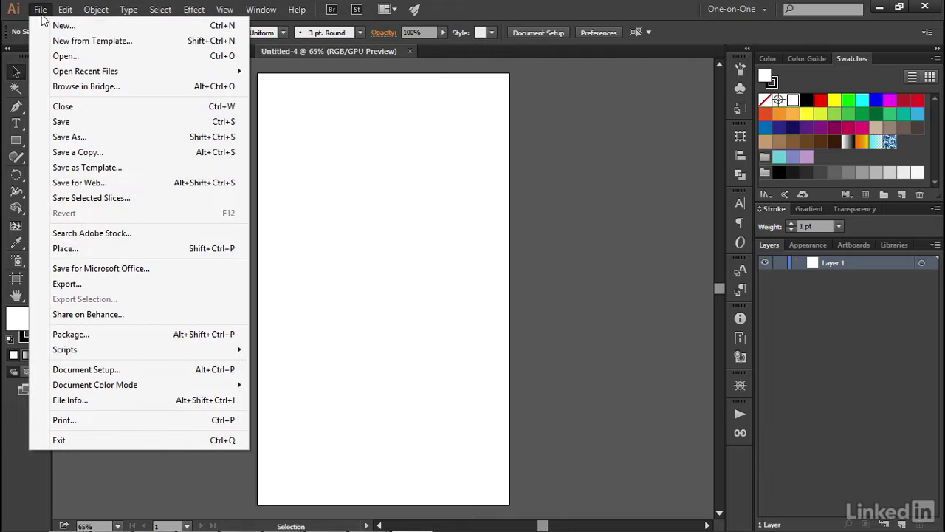
{"action": "left_click", "coordinate": [130, 250]}
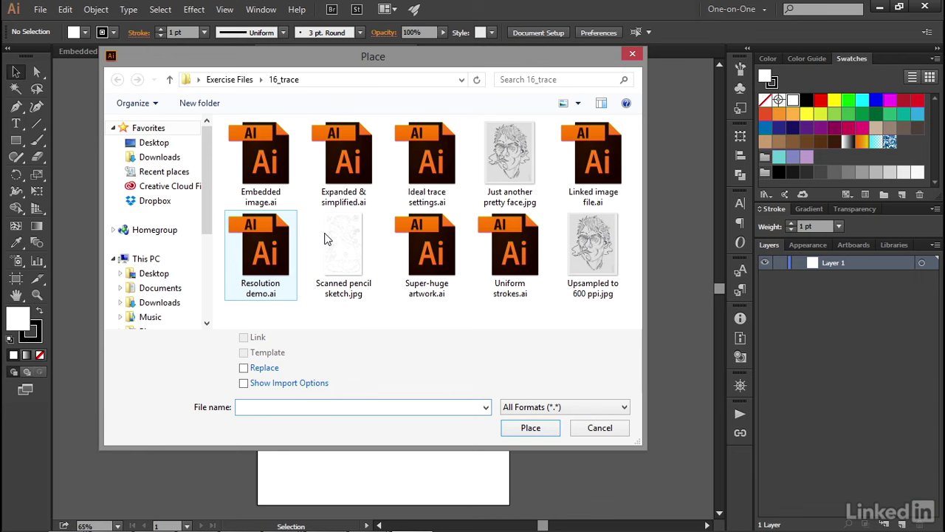
{"action": "left_click", "coordinate": [480, 200]}
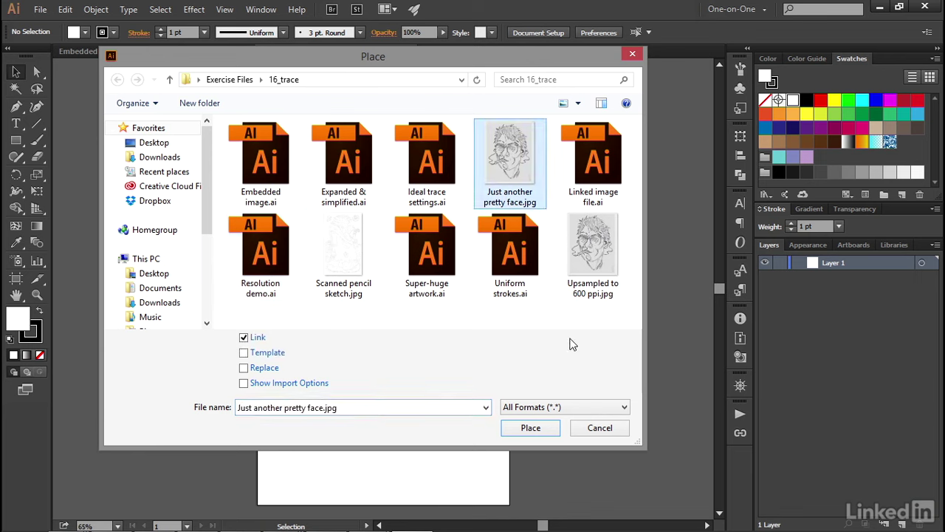
{"action": "left_click", "coordinate": [530, 428]}
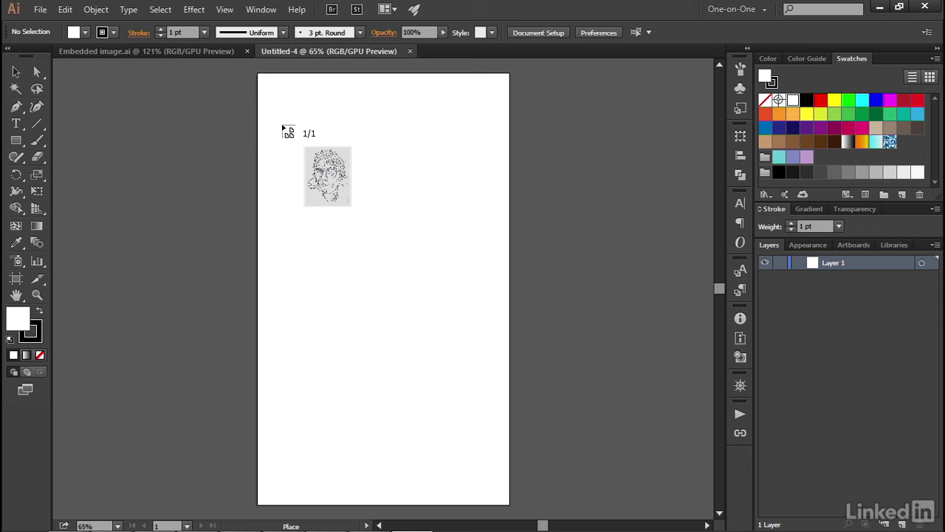
{"action": "left_click", "coordinate": [282, 126]}
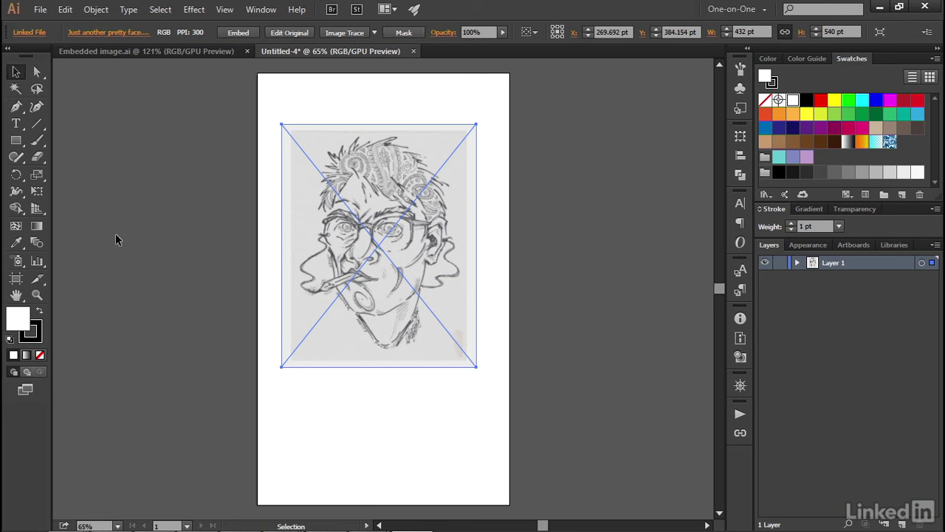
Drag the artboard corners in to the sketch's edges so it measures 432 × 540 pt
{"action": "left_click", "coordinate": [15, 280]}
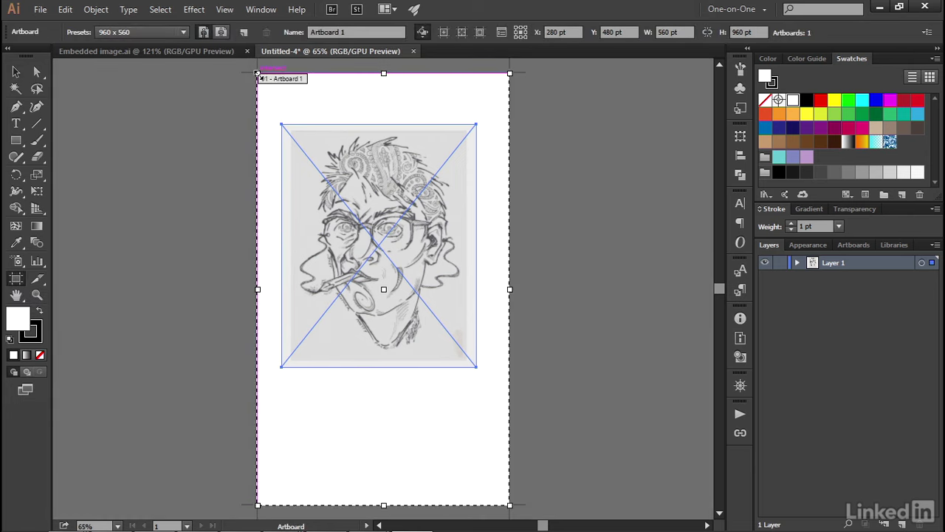
{"action": "left_click_drag", "start_coordinate": [256, 74], "coordinate": [281, 124]}
{"action": "left_click_drag", "start_coordinate": [508, 505], "coordinate": [477, 367]}
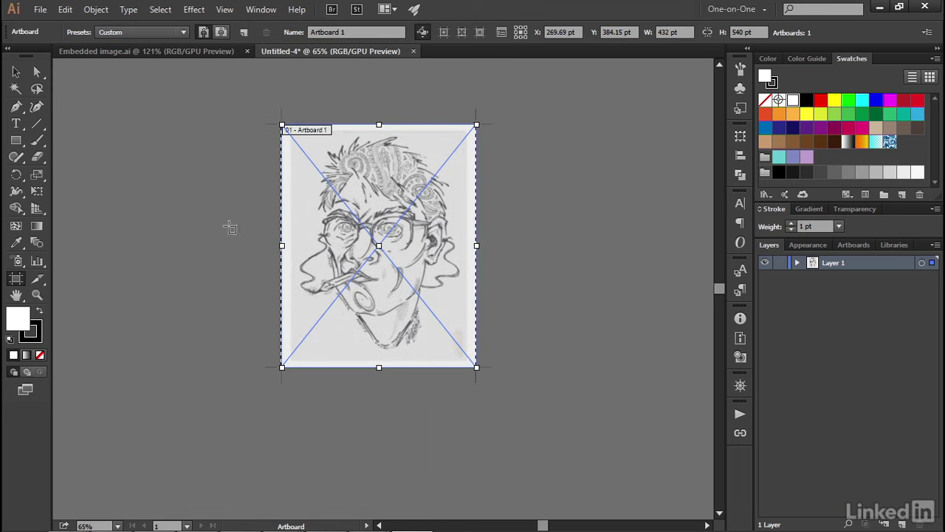
{"action": "key", "text": "Escape"}
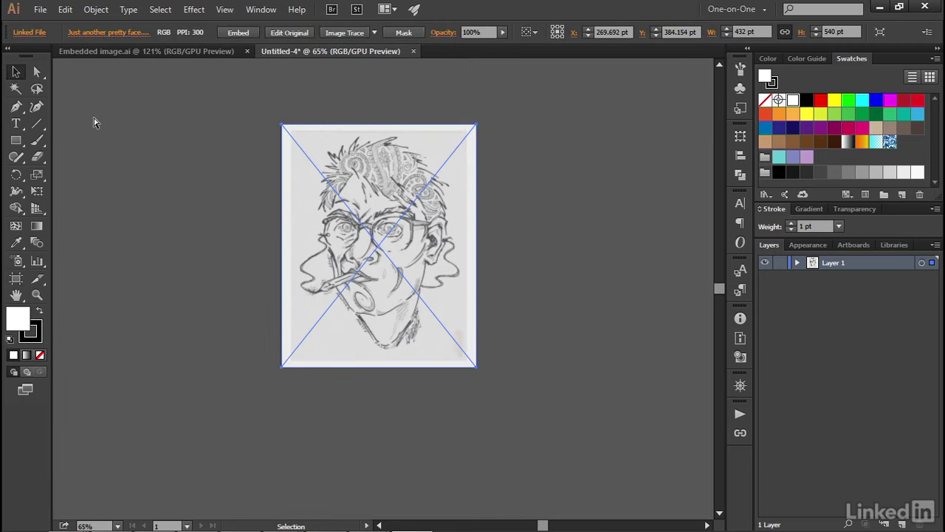
Fit the artboard in the window and bring up the linked file's options menu
{"action": "key", "text": "ctrl+0"}
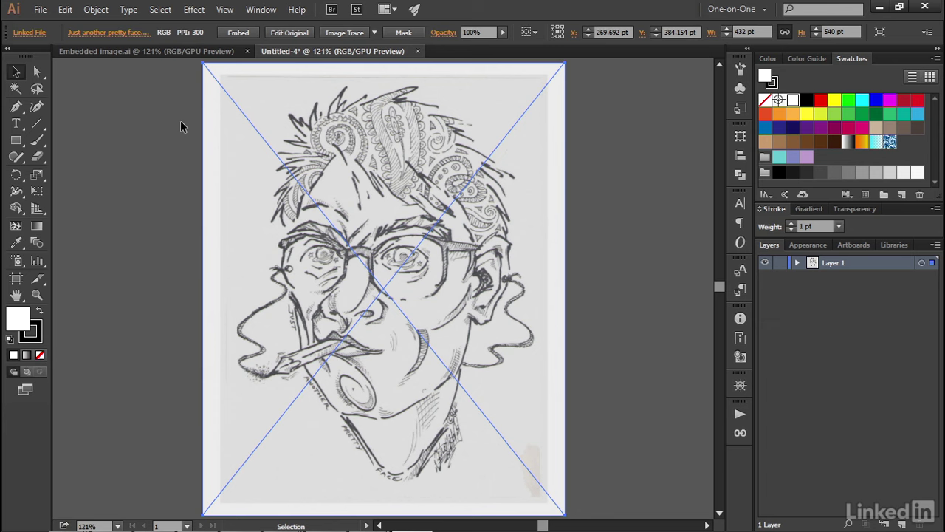
{"action": "left_click", "coordinate": [91, 34]}
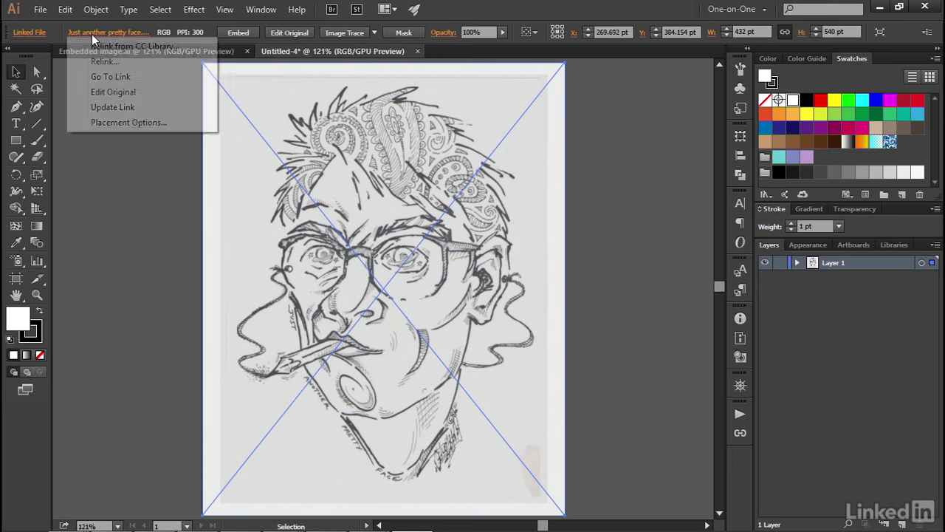
Open the original in Photoshop, flip the canvas horizontally and save it
{"action": "left_click", "coordinate": [145, 92]}
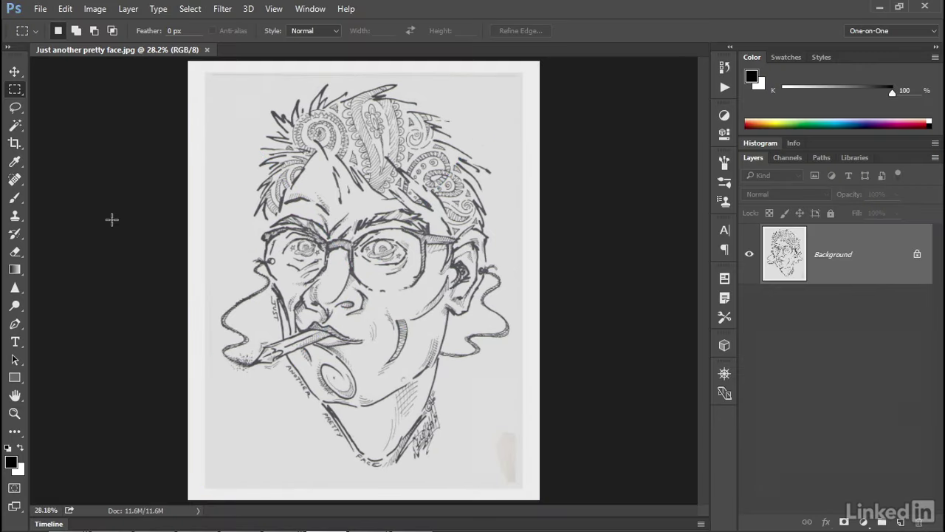
{"action": "left_click", "coordinate": [95, 10]}
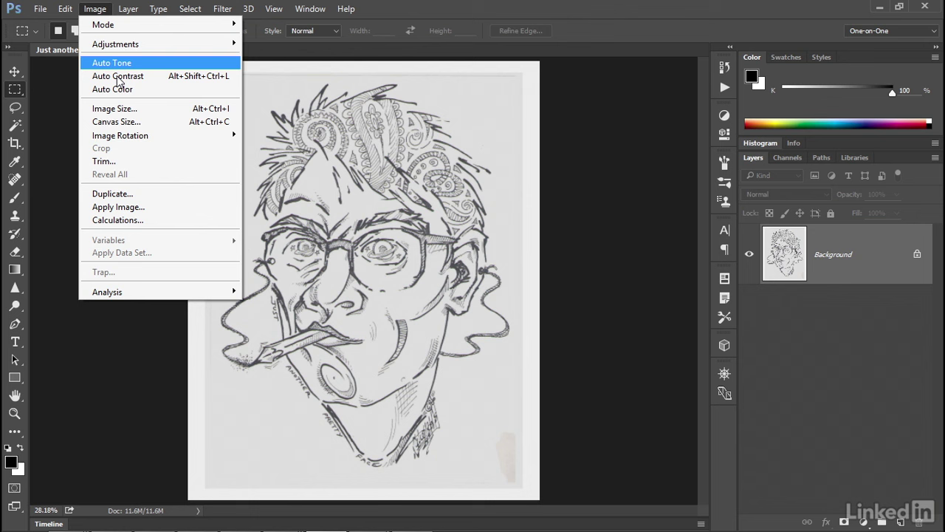
{"action": "mouse_move", "coordinate": [166, 137]}
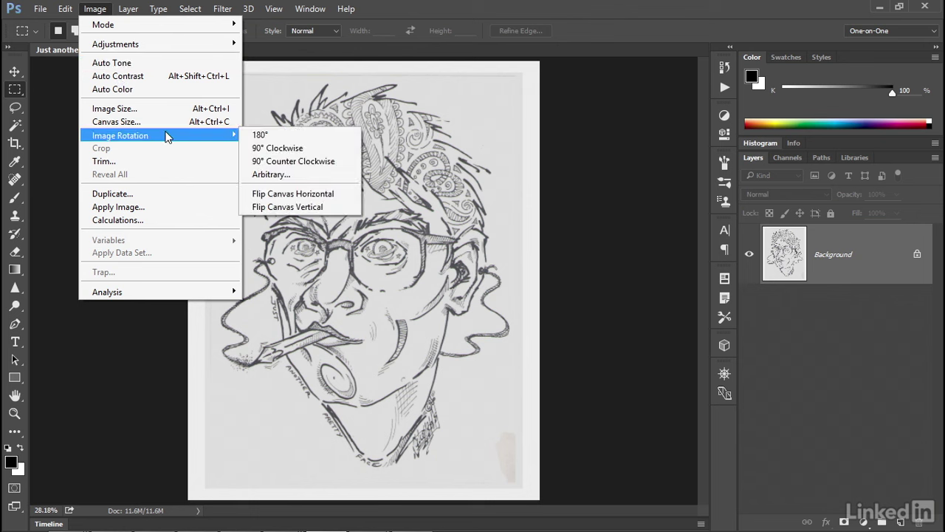
{"action": "left_click", "coordinate": [339, 194]}
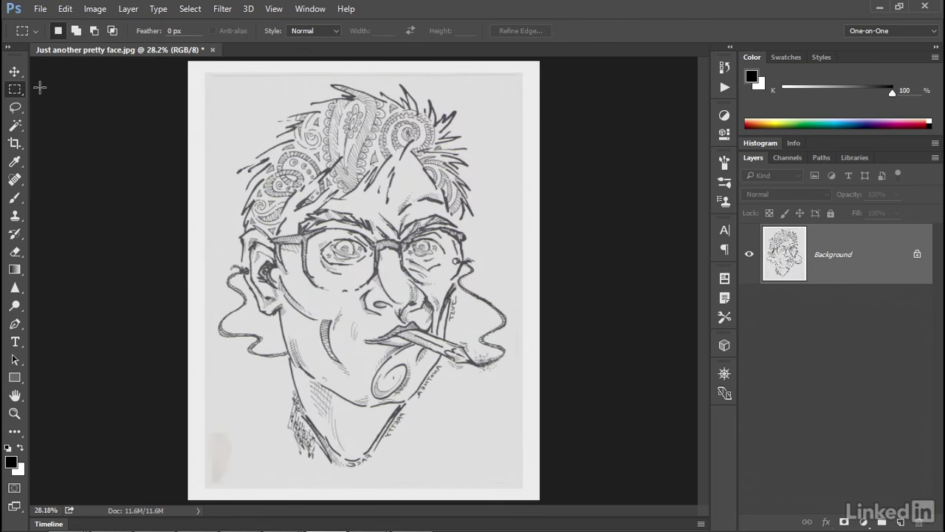
{"action": "left_click", "coordinate": [41, 9]}
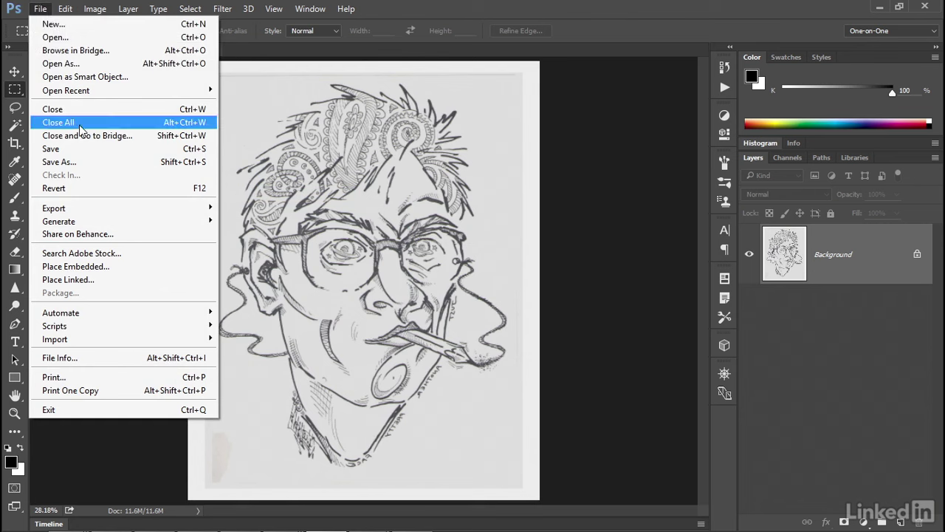
{"action": "left_click", "coordinate": [93, 146]}
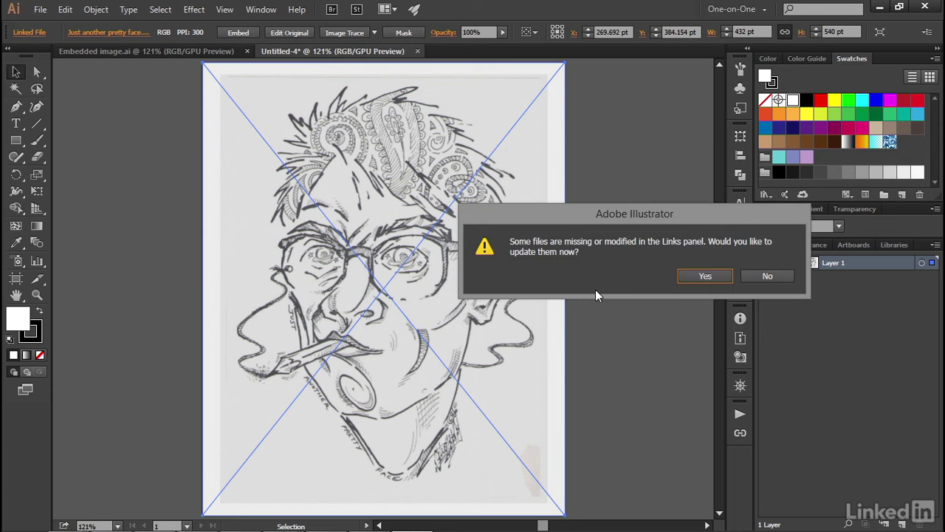
Accept the link update to show the flipped sketch, then bring up the linked file's options
{"action": "left_click", "coordinate": [691, 275]}
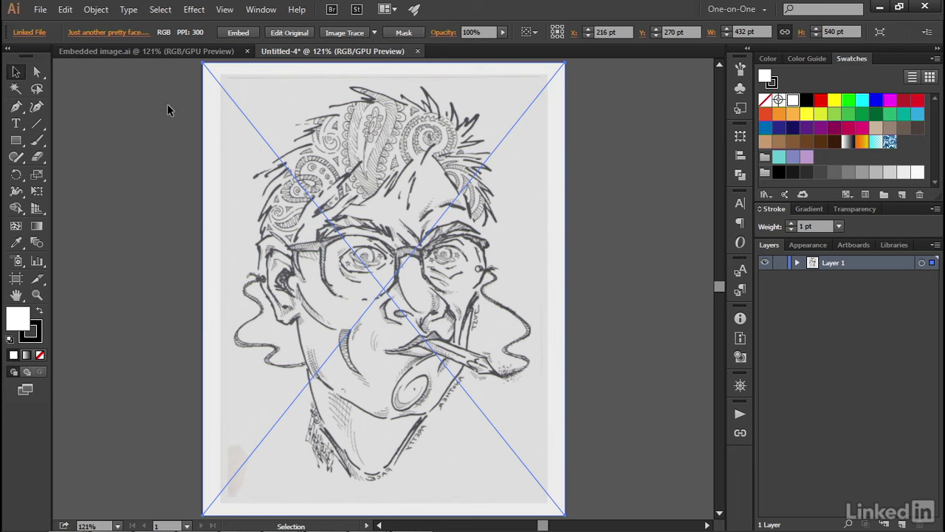
{"action": "left_click", "coordinate": [116, 32]}
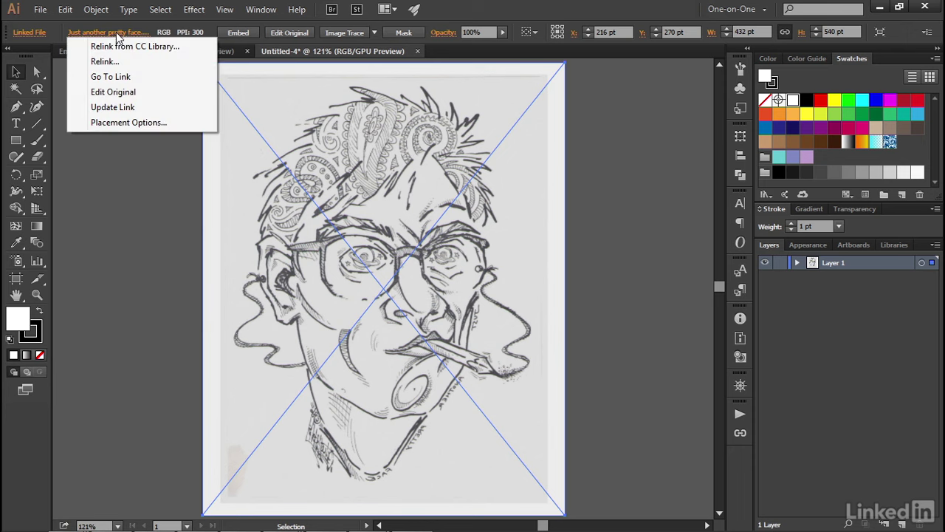
Reopen the original in Photoshop, undo the horizontal flip, save it and return to Illustrator
{"action": "left_click", "coordinate": [278, 37]}
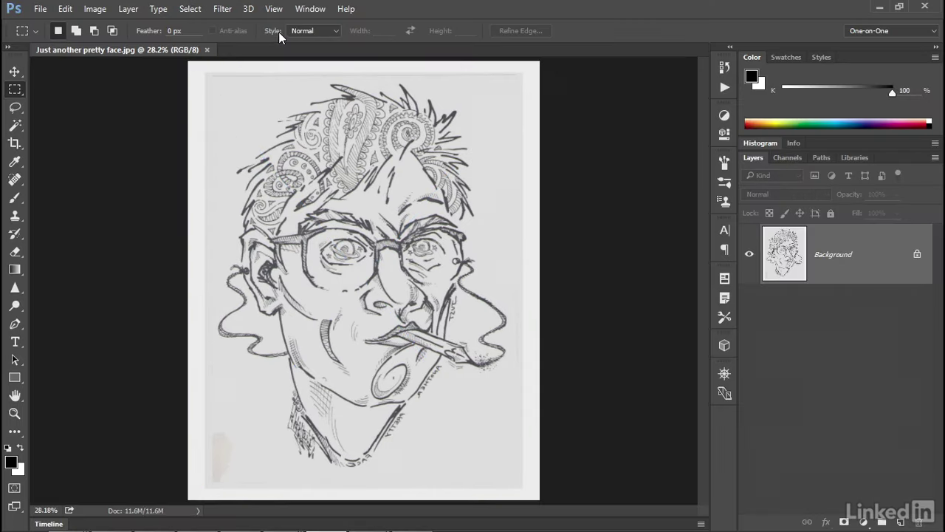
{"action": "left_click", "coordinate": [65, 9]}
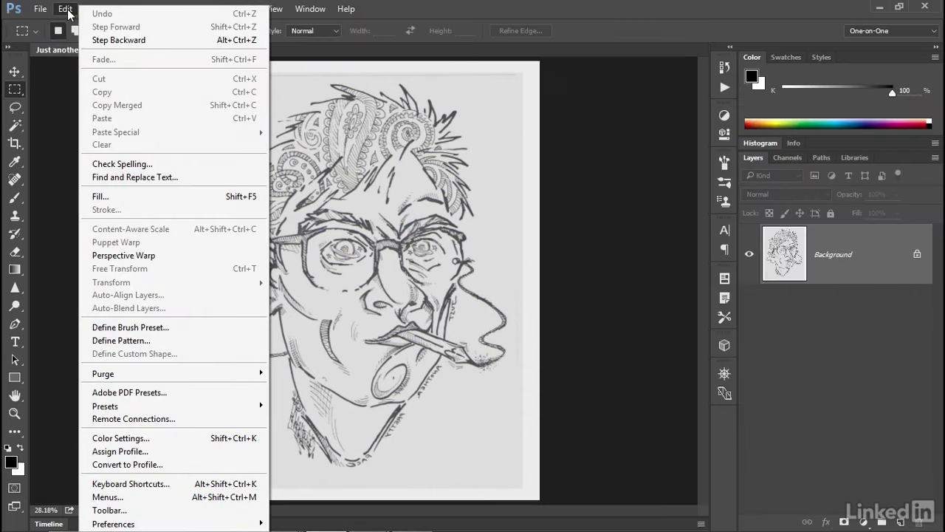
{"action": "left_click", "coordinate": [164, 40]}
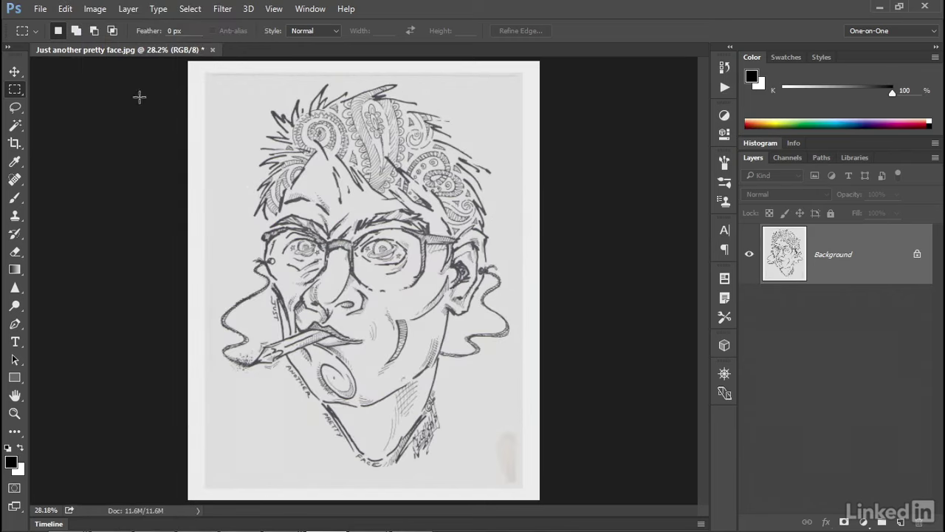
{"action": "left_click", "coordinate": [41, 9]}
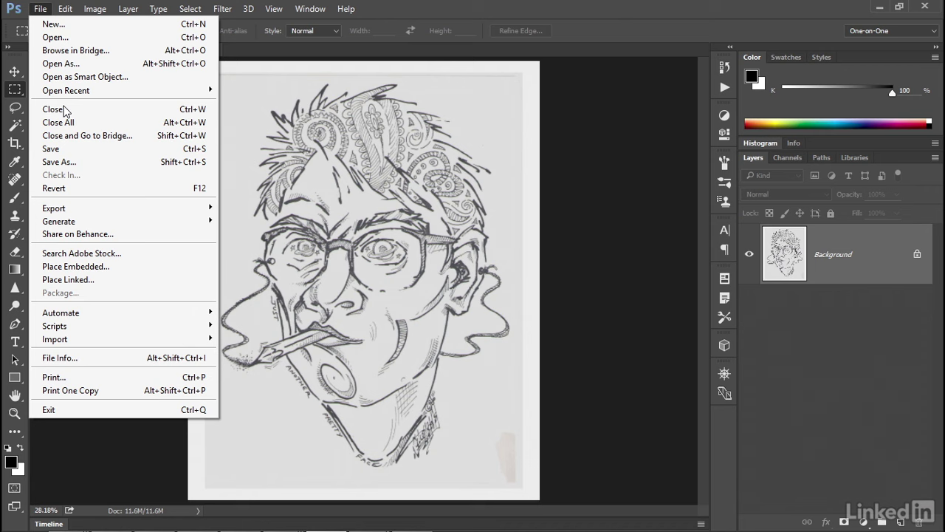
{"action": "left_click", "coordinate": [92, 148]}
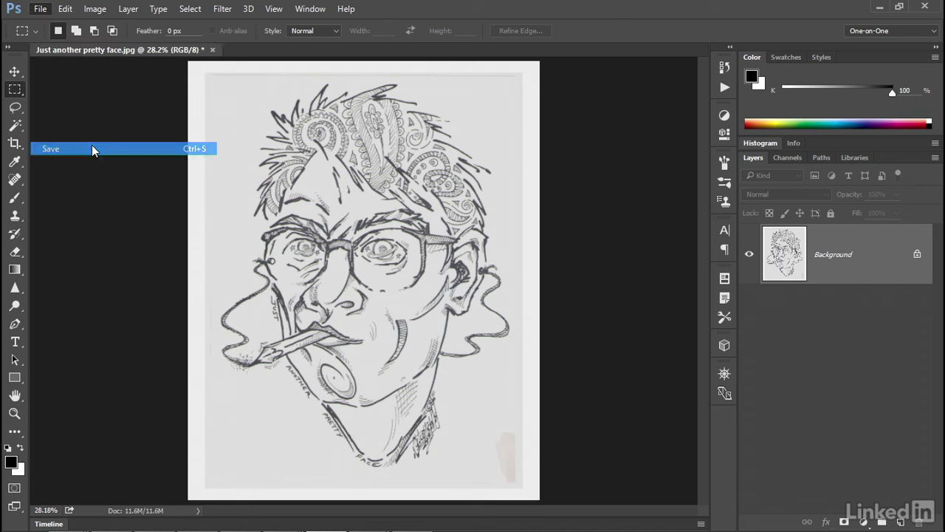
{"action": "key", "text": "alt+Tab"}
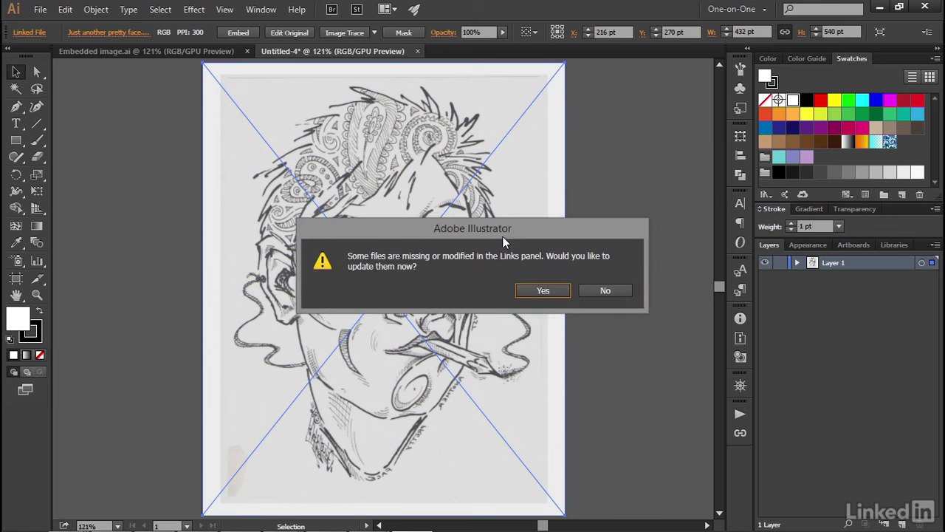
Decline the update prompt, then use Update Link to show the unflipped sketch
{"action": "left_click", "coordinate": [596, 291]}
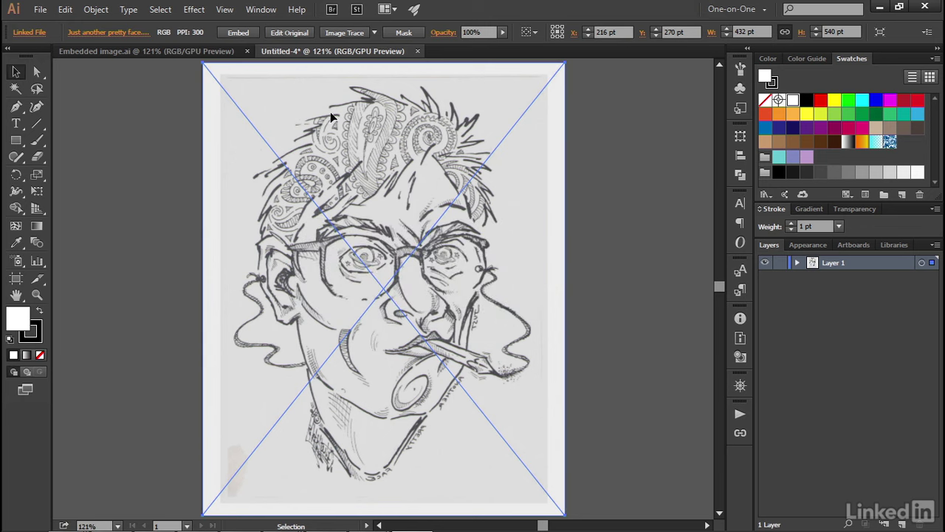
{"action": "left_click", "coordinate": [103, 34]}
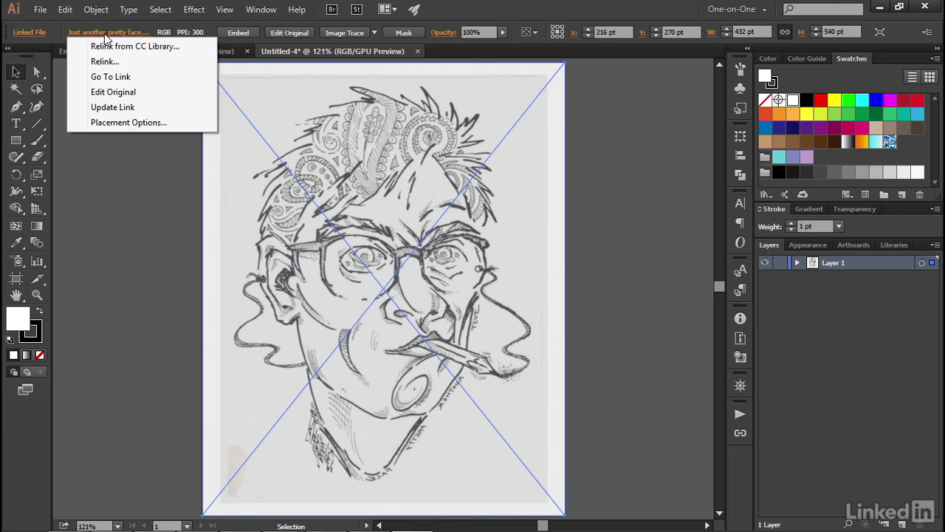
{"action": "left_click", "coordinate": [113, 107]}
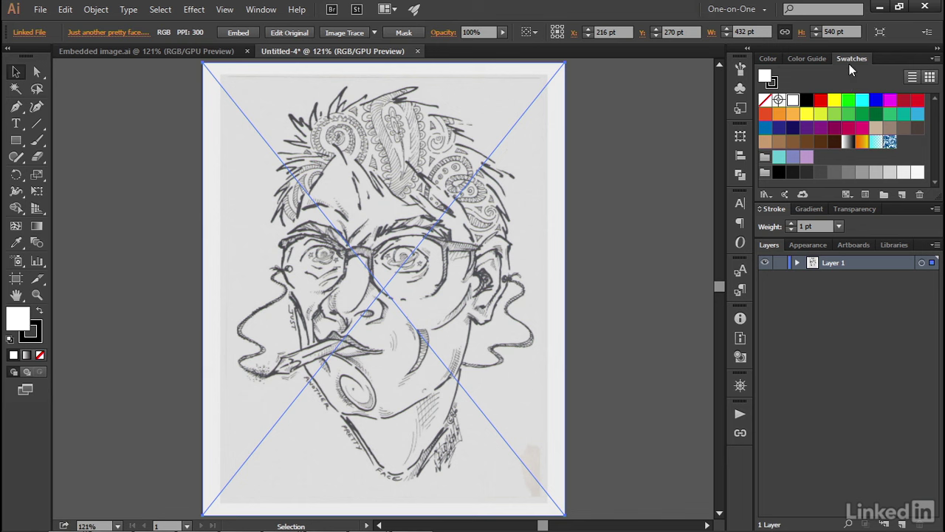
{"action": "left_click", "coordinate": [264, 10]}
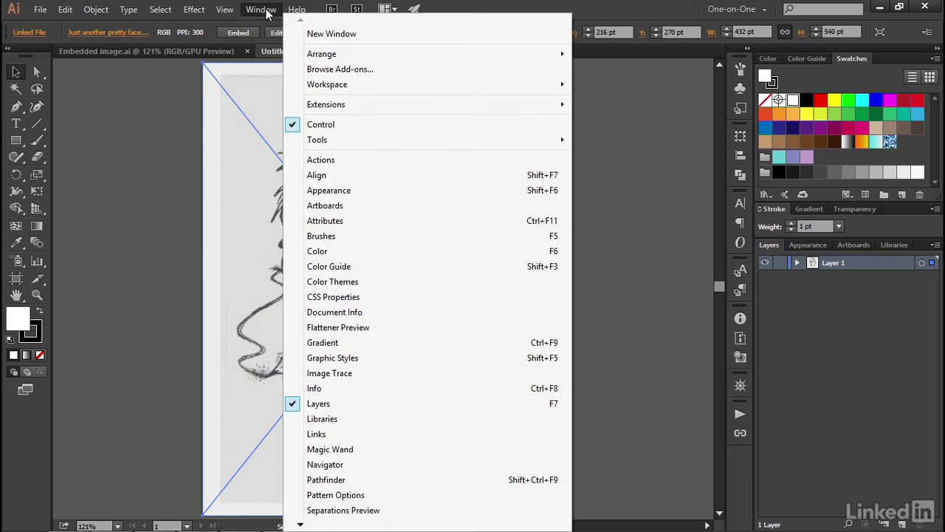
{"action": "mouse_move", "coordinate": [299, 524]}
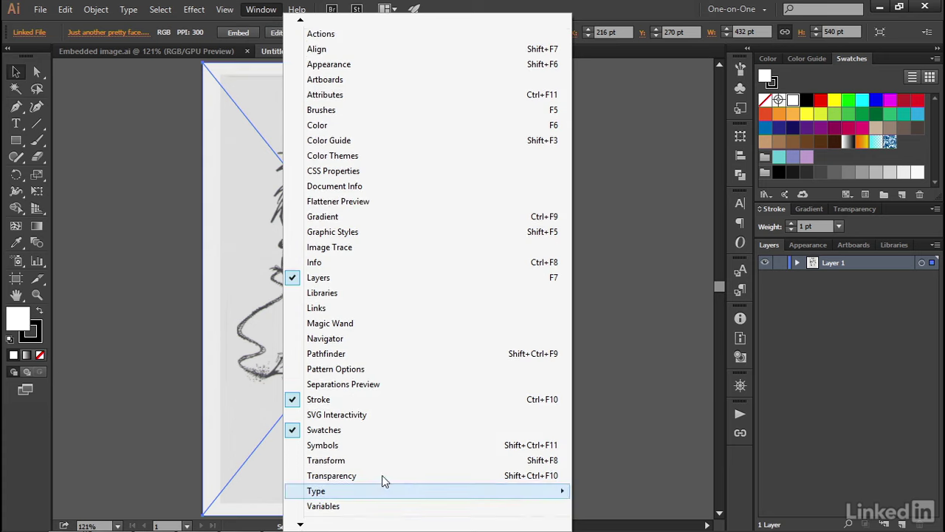
{"action": "key", "text": "Escape"}
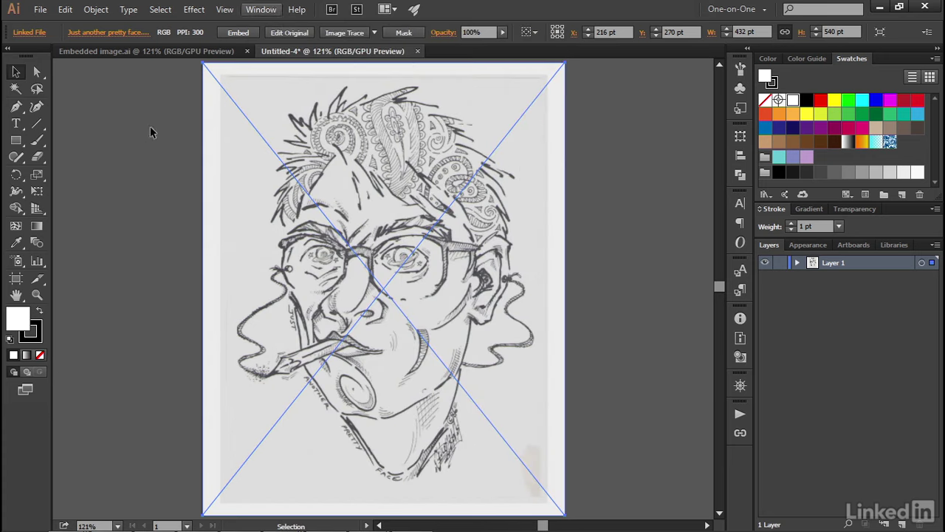
{"action": "left_click", "coordinate": [262, 10]}
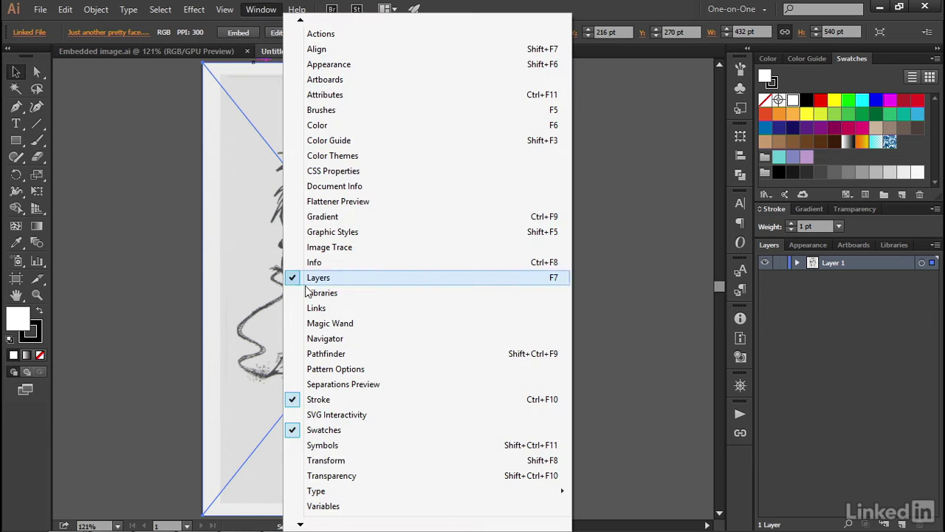
{"action": "key", "text": "Escape"}
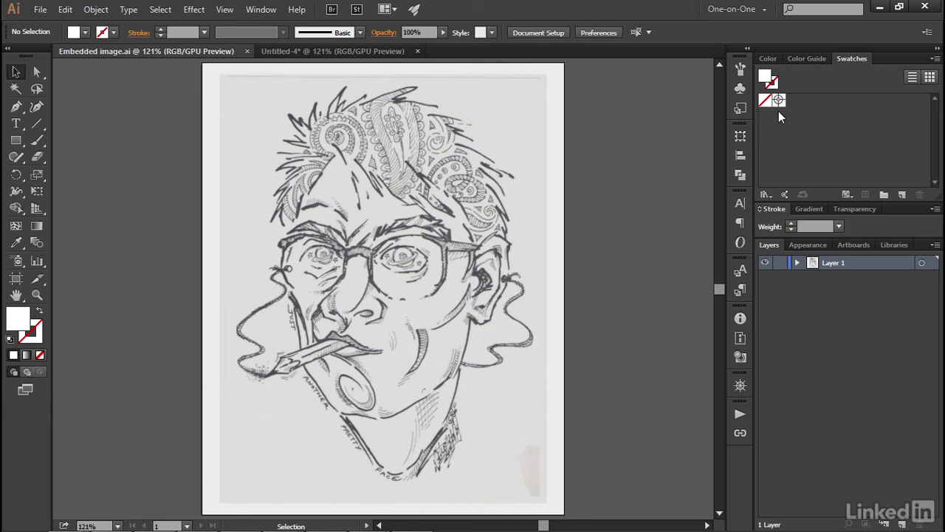
Open the Basic RGB default swatch library and enlarge its panel to show every swatch
{"action": "left_click", "coordinate": [768, 195]}
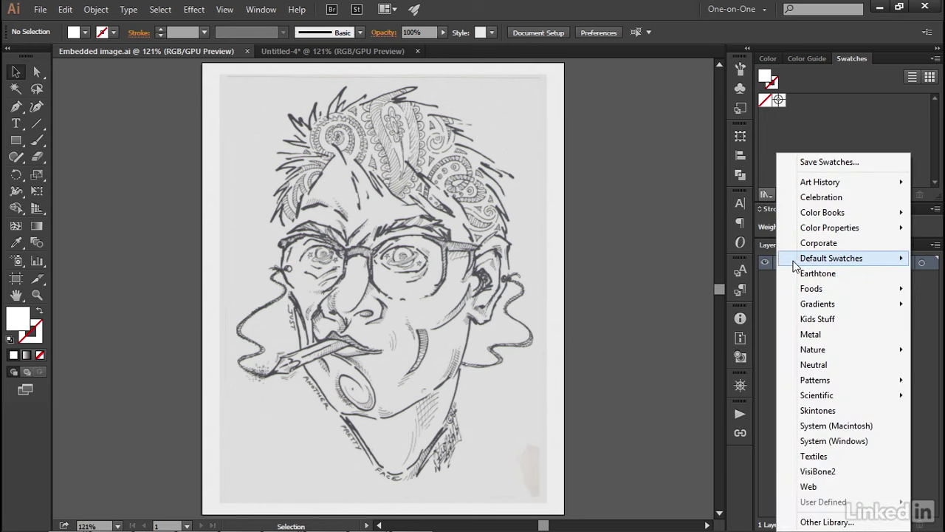
{"action": "mouse_move", "coordinate": [795, 266]}
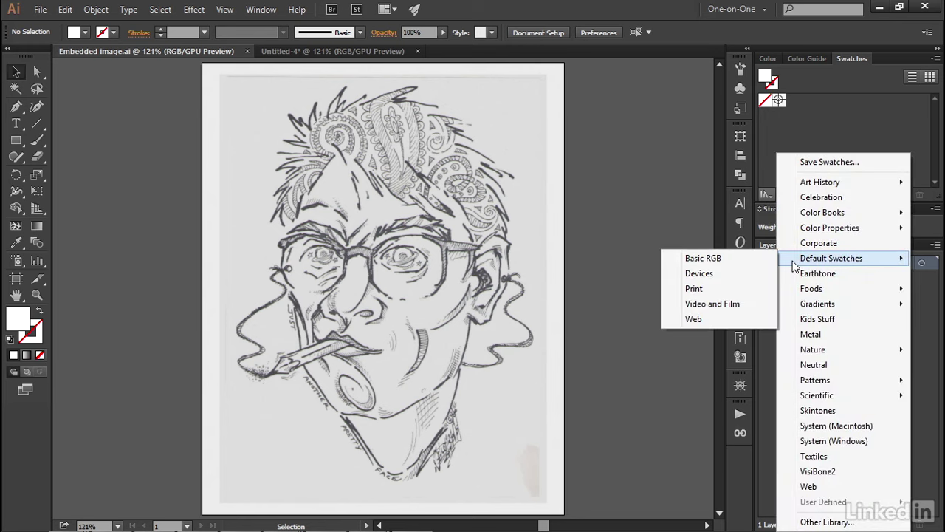
{"action": "left_click", "coordinate": [752, 260]}
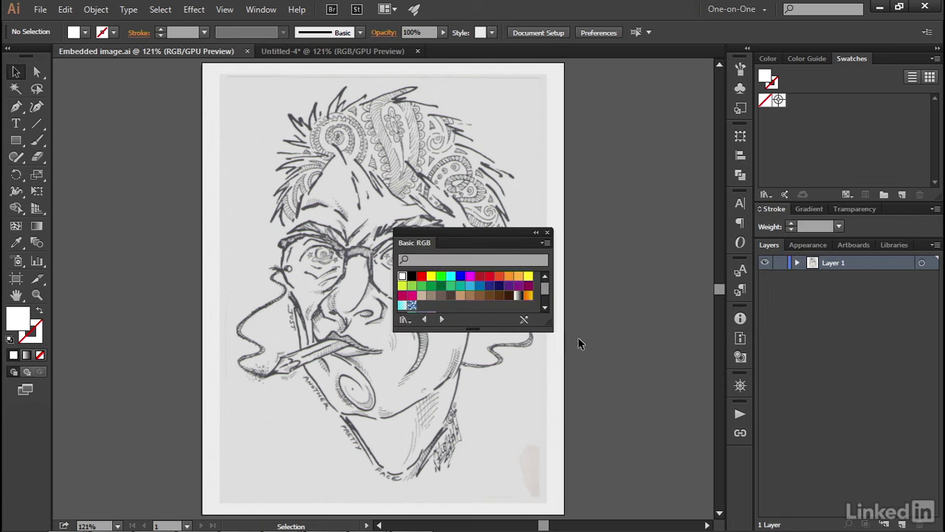
{"action": "left_click_drag", "start_coordinate": [557, 350], "coordinate": [580, 375]}
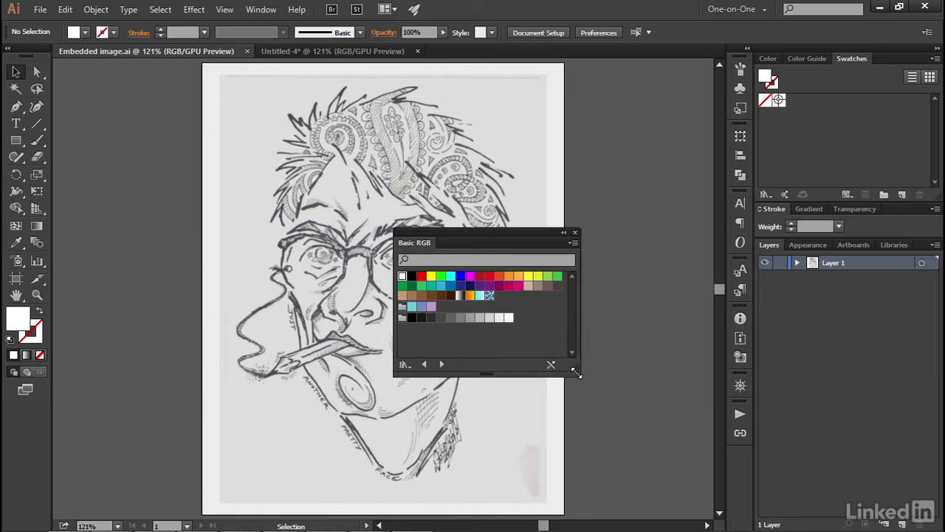
Add all Basic RGB library swatches to the document's Swatches panel and close the library
{"action": "left_click", "coordinate": [508, 317]}
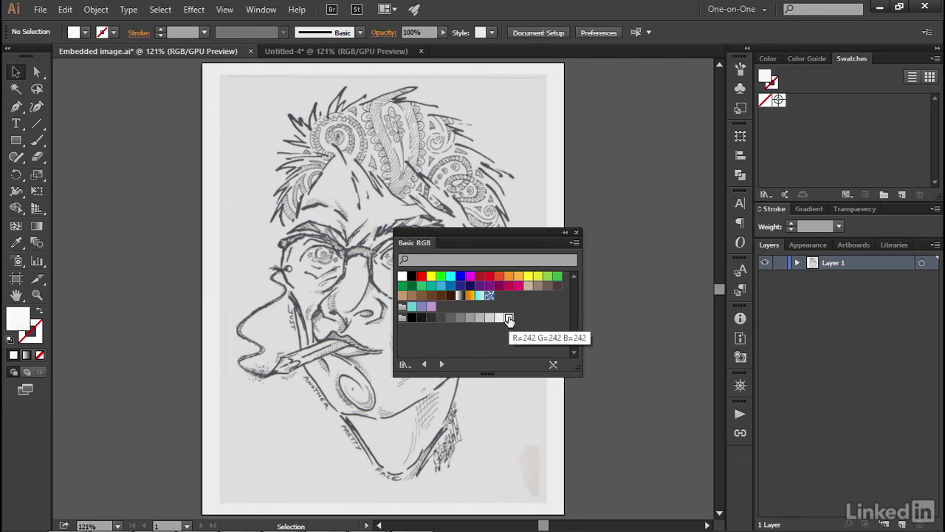
{"action": "left_click", "coordinate": [402, 276], "text": "shift"}
{"action": "left_click_drag", "start_coordinate": [401, 276], "coordinate": [824, 129]}
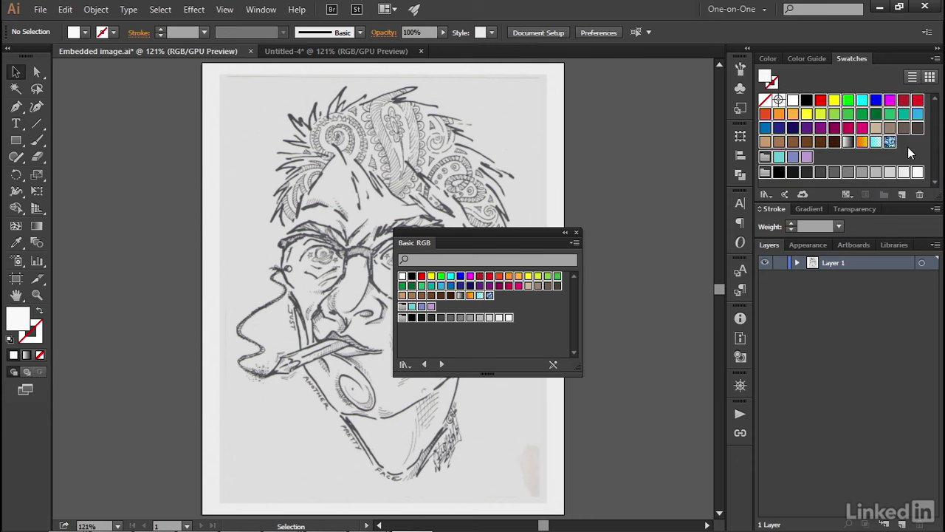
{"action": "left_click", "coordinate": [907, 147]}
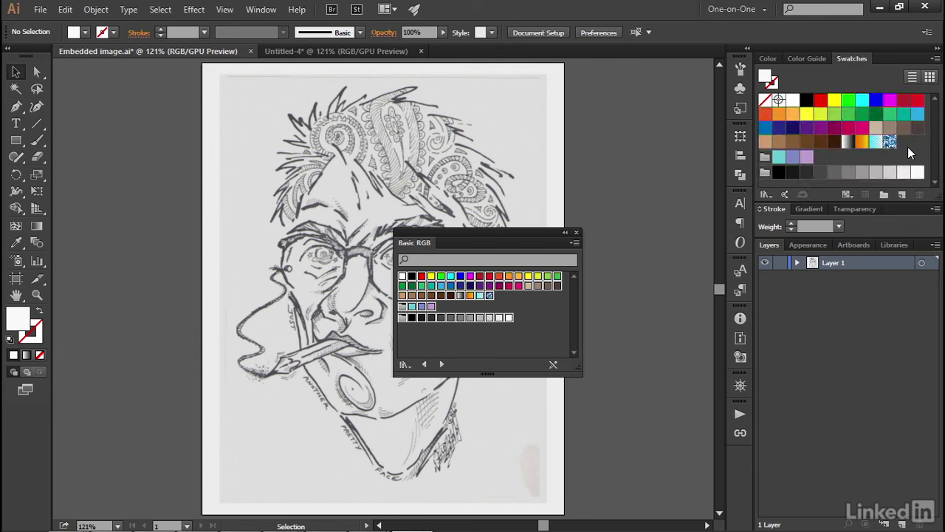
{"action": "left_click", "coordinate": [575, 233]}
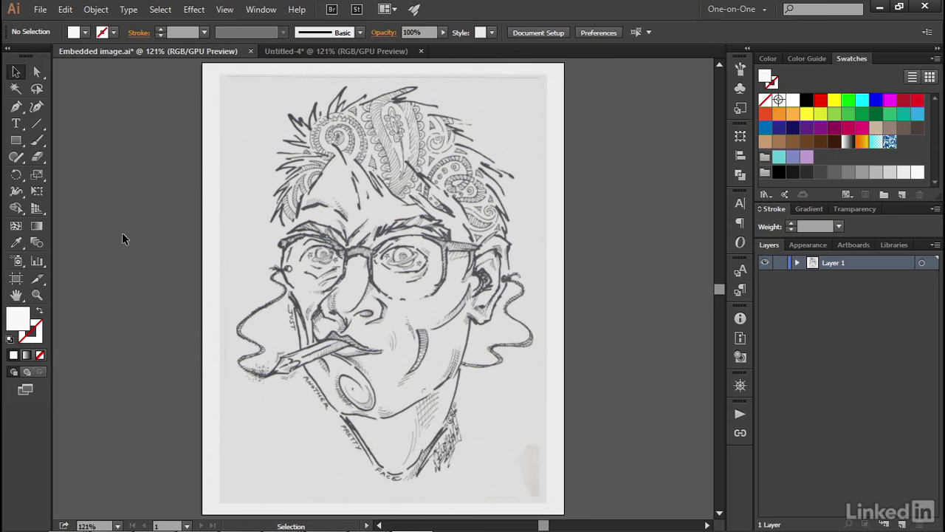
Switch to Untitled-4, embed the caricature, then undo so it stays a linked image
{"action": "key", "text": "ctrl+a"}
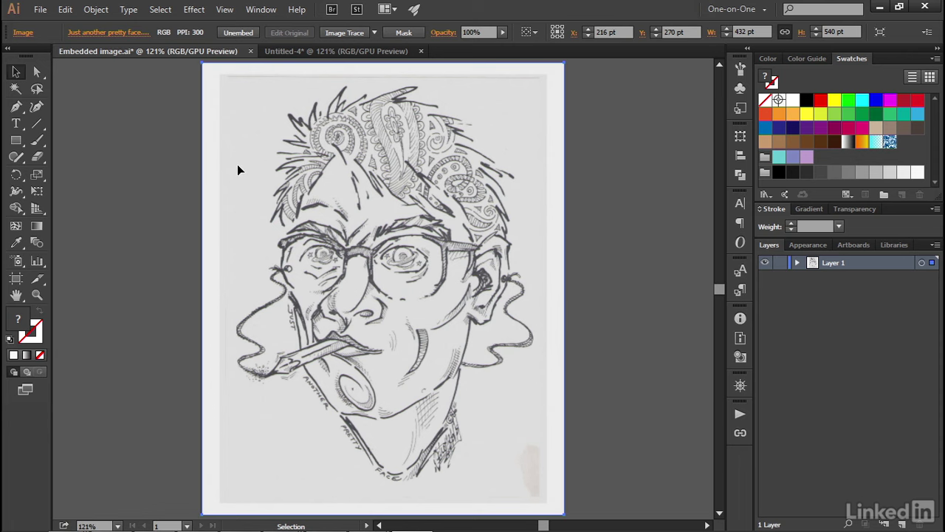
{"action": "key", "text": "ctrl+Tab"}
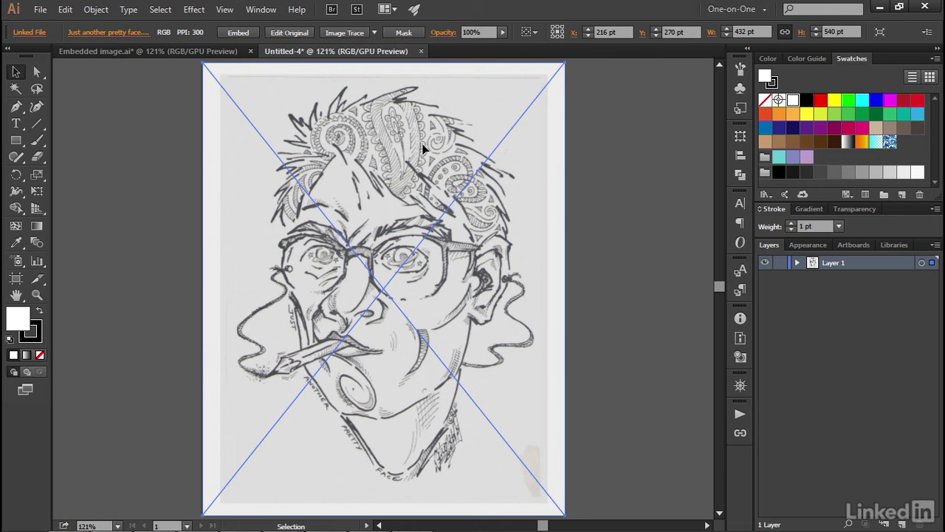
{"action": "left_click", "coordinate": [230, 32]}
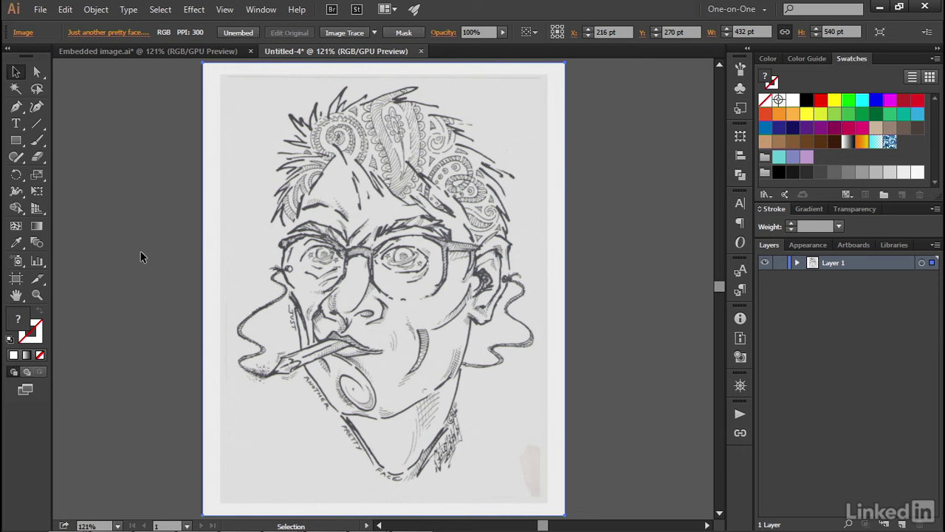
{"action": "key", "text": "ctrl+z"}
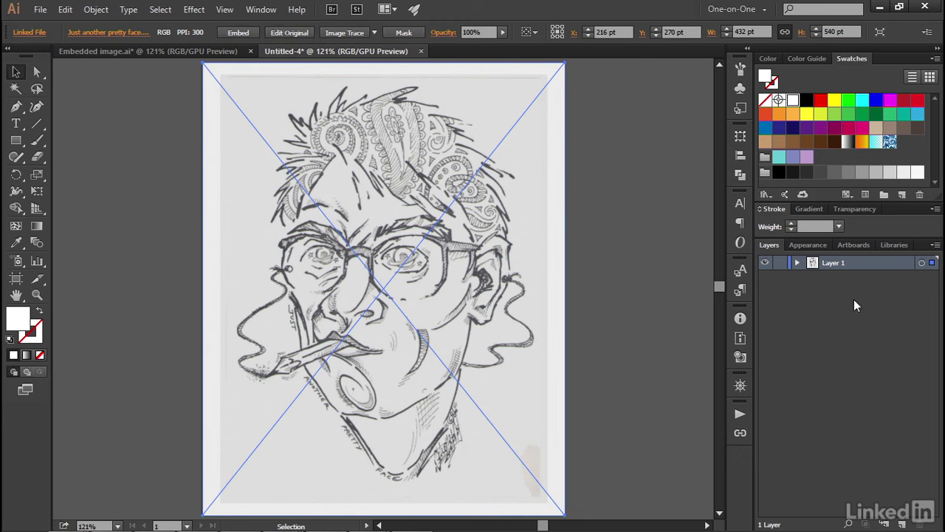
Set the Layers panel row size to a custom 70 pixels in Panel Options
{"action": "left_click", "coordinate": [936, 246]}
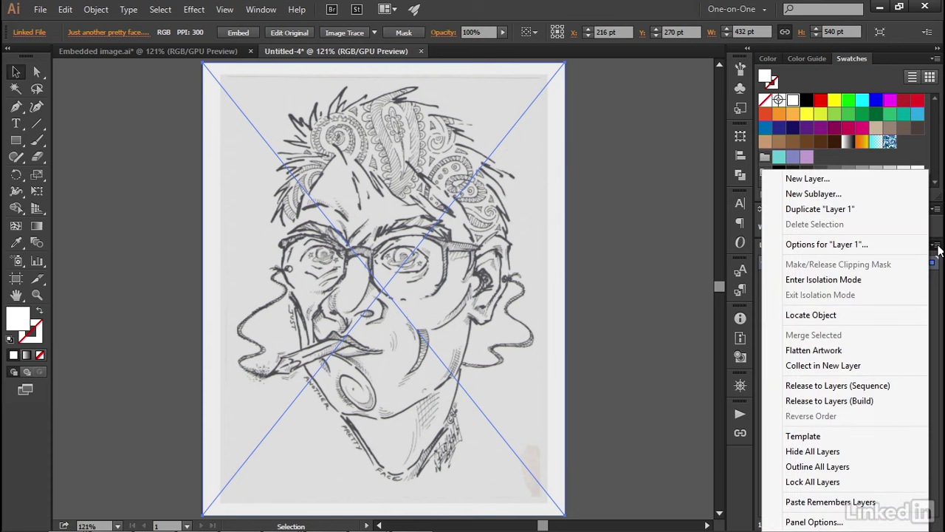
{"action": "left_click", "coordinate": [860, 521]}
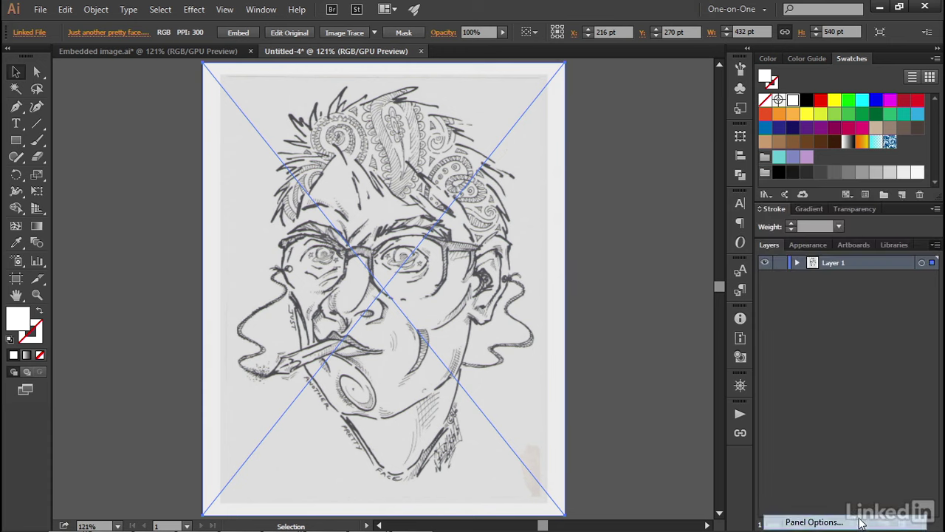
{"action": "left_click", "coordinate": [409, 243]}
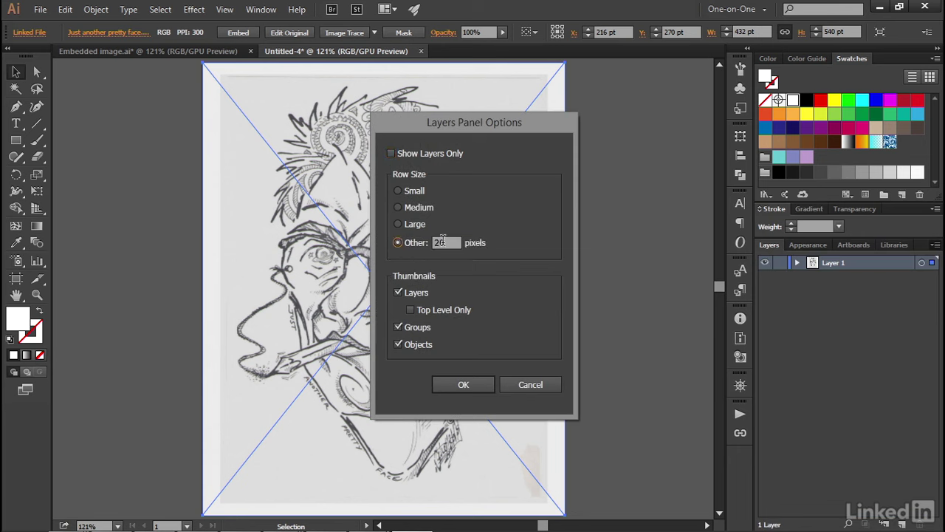
{"action": "double_click", "coordinate": [440, 243]}
{"action": "type", "text": "70"}
{"action": "left_click", "coordinate": [480, 385]}
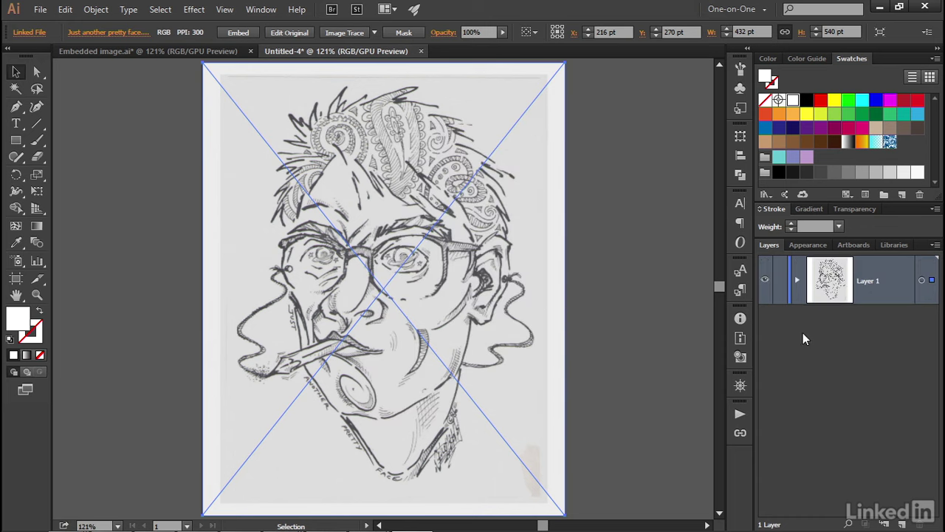
Rename Layer 1 to 'tracing'
{"action": "double_click", "coordinate": [864, 281]}
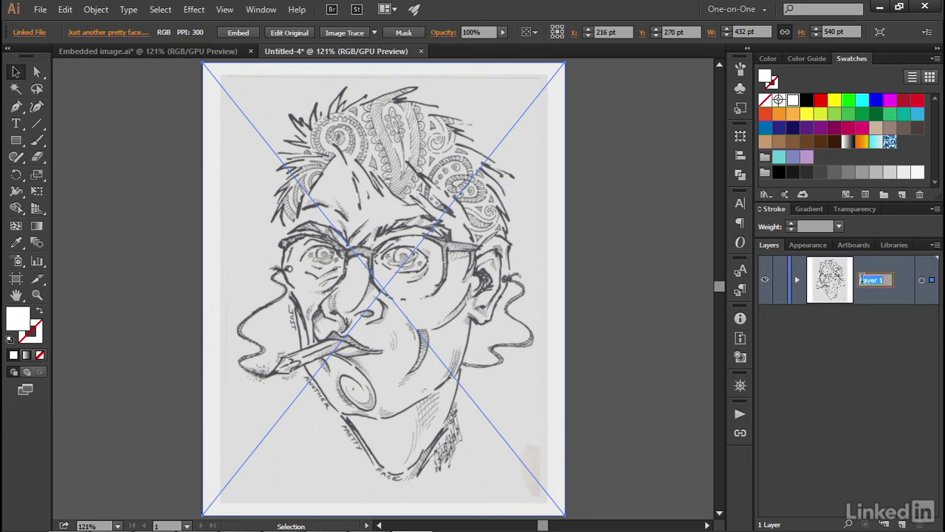
{"action": "type", "text": "tracing"}
{"action": "key", "text": "Return"}
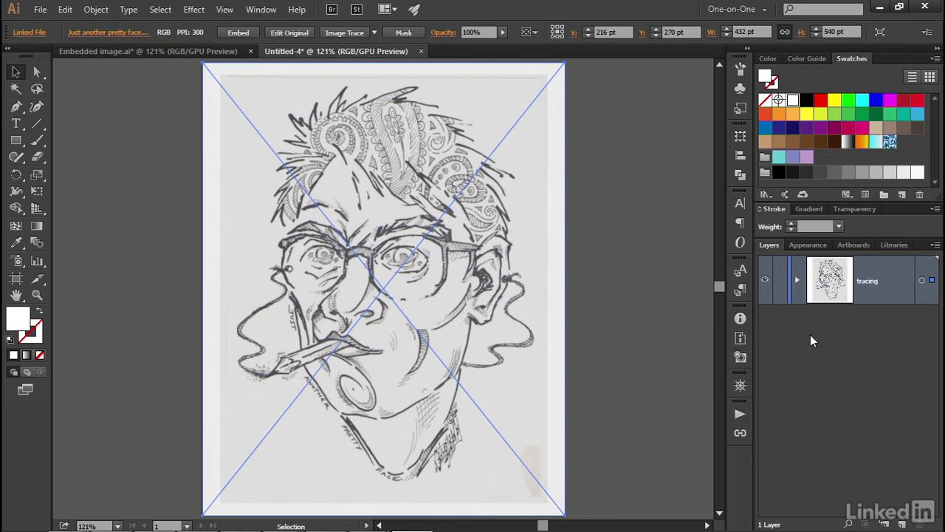
Expand the tracing layer and name the linked caricature image '300 ppi'
{"action": "left_click", "coordinate": [797, 279]}
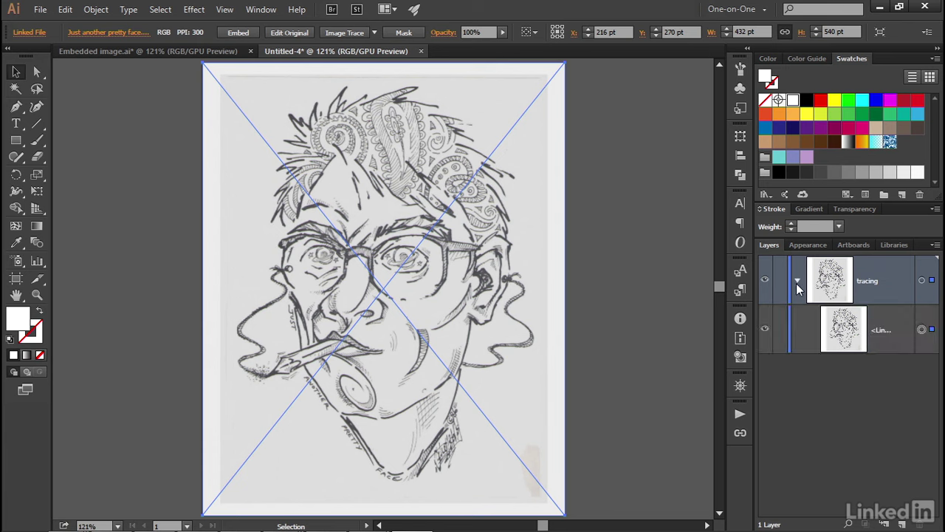
{"action": "left_click", "coordinate": [877, 330]}
{"action": "double_click", "coordinate": [877, 330]}
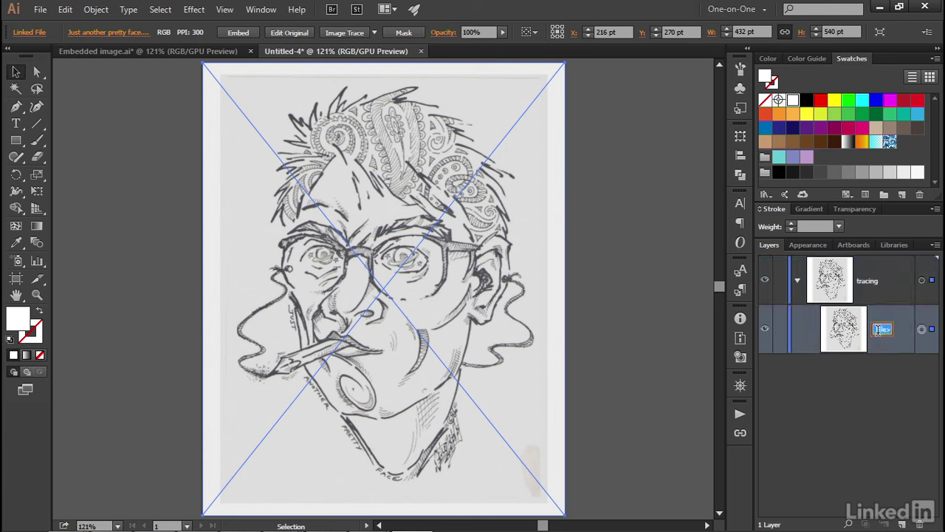
{"action": "type", "text": "300 ppi"}
{"action": "key", "text": "Return"}
{"action": "key", "text": "ctrl+Tab"}
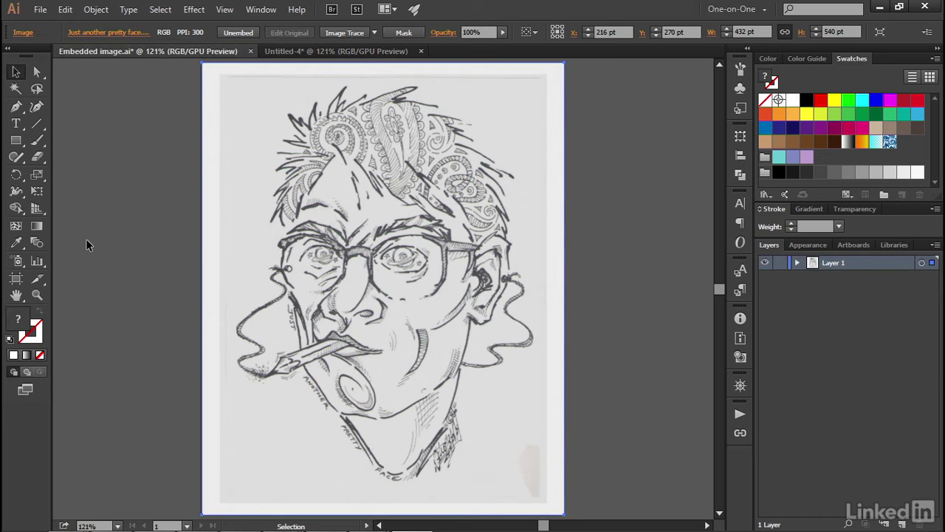
{"action": "key", "text": "a"}
{"action": "key", "text": "ctrl+Tab"}
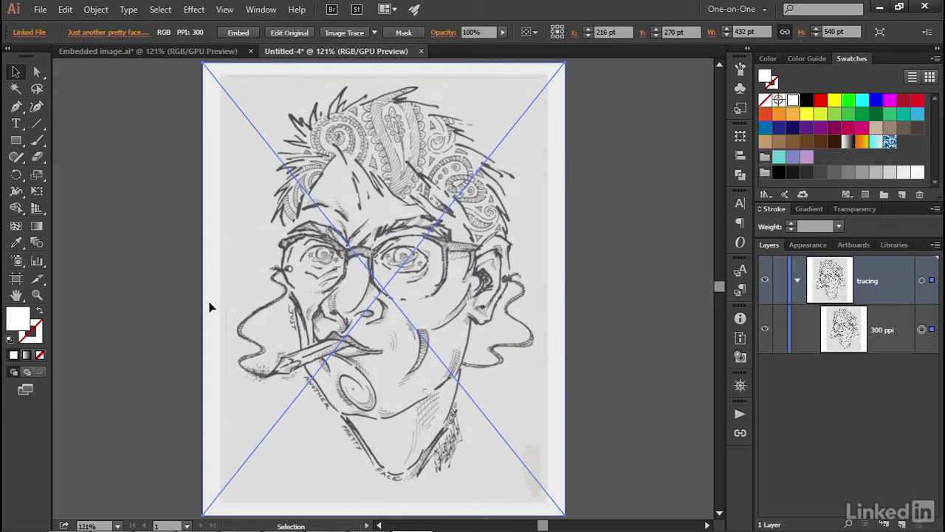